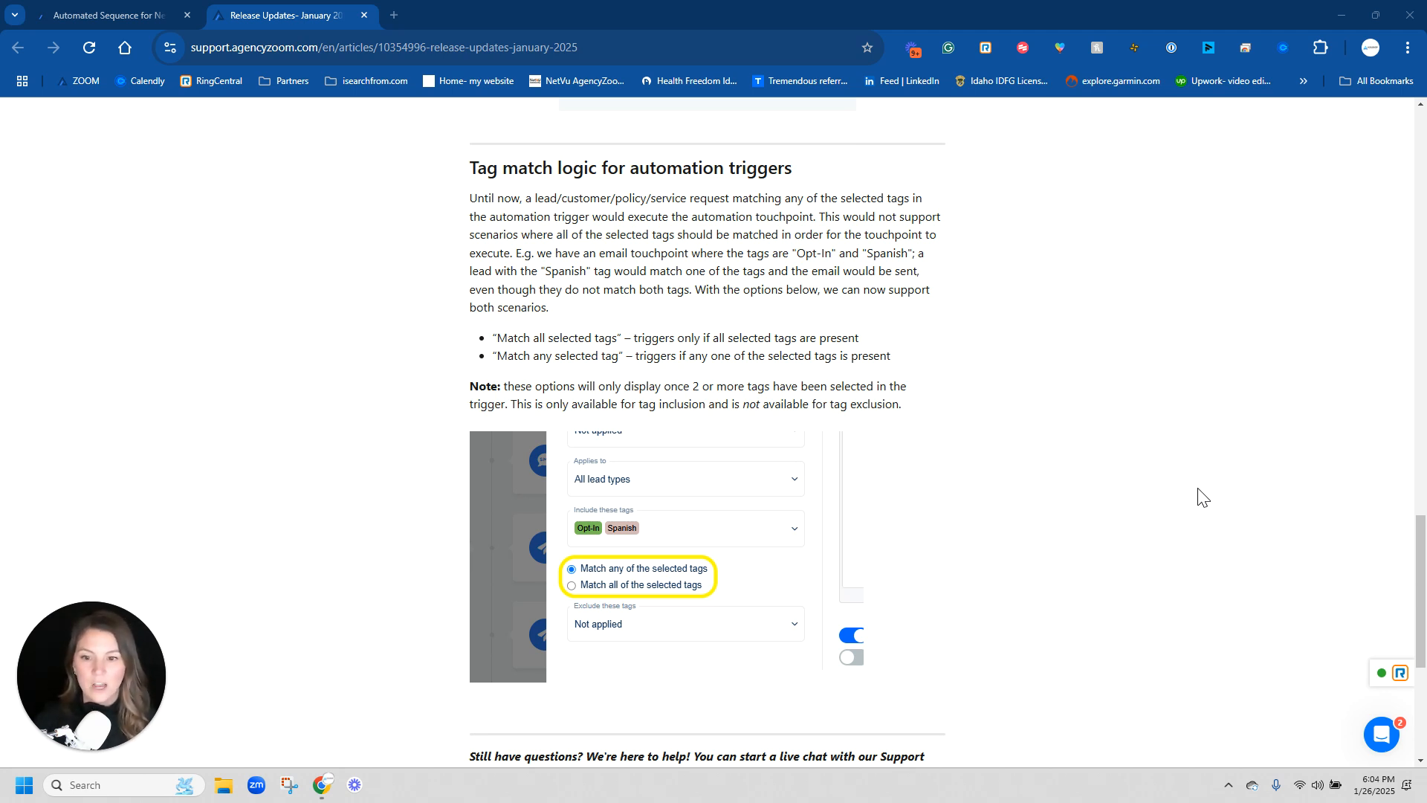
- Open the release note's tag-match screenshot in a new tab and examine the selected tags and match options
click(595, 535)
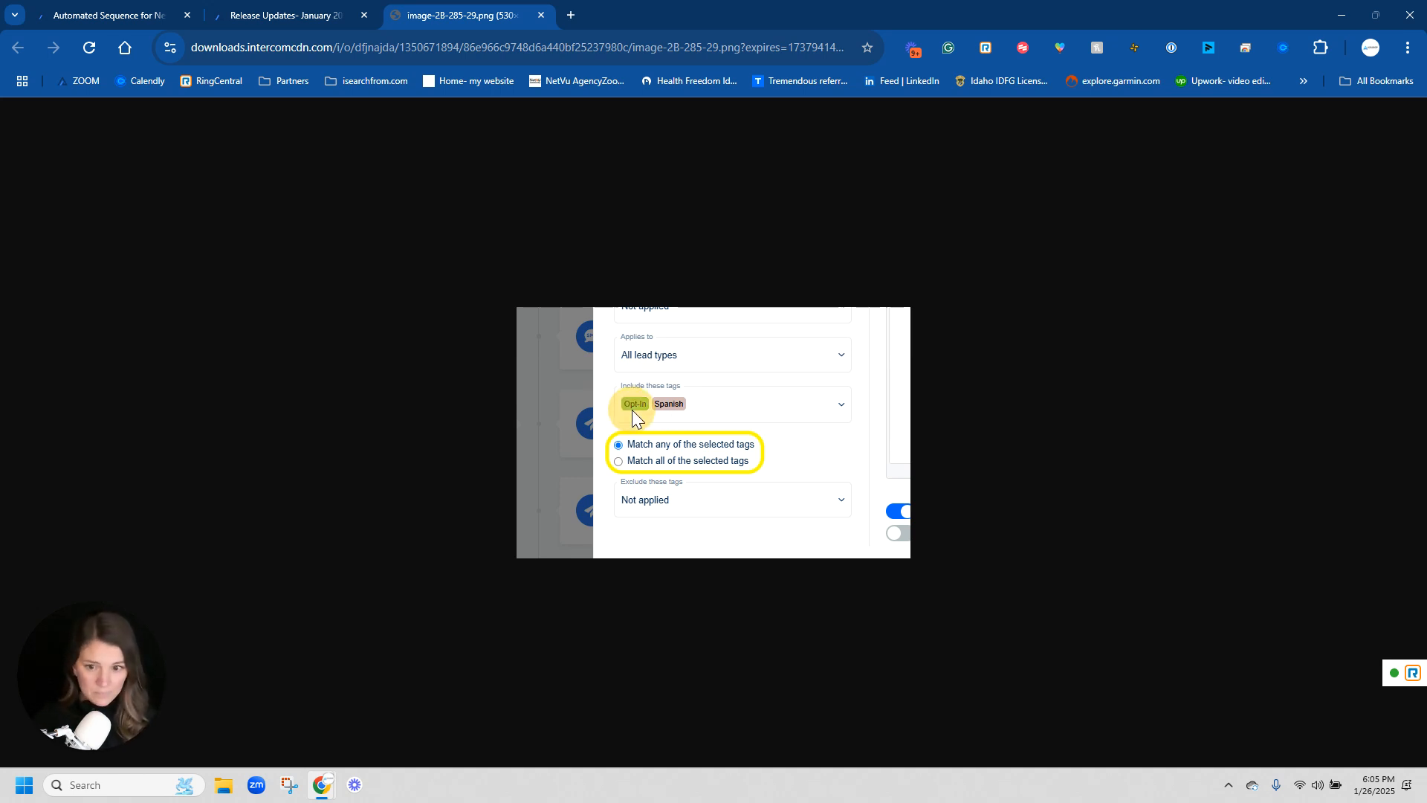
click(678, 409)
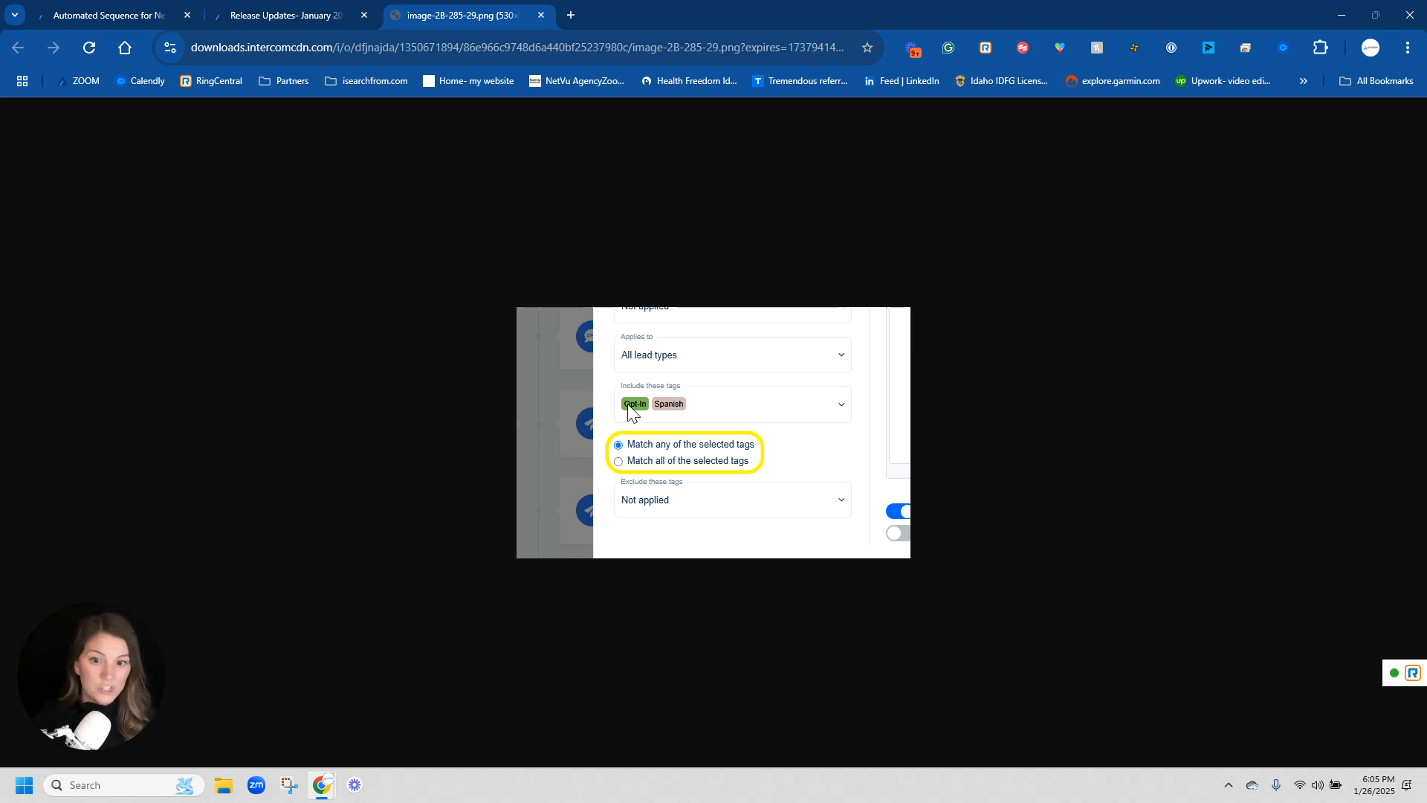
click(668, 409)
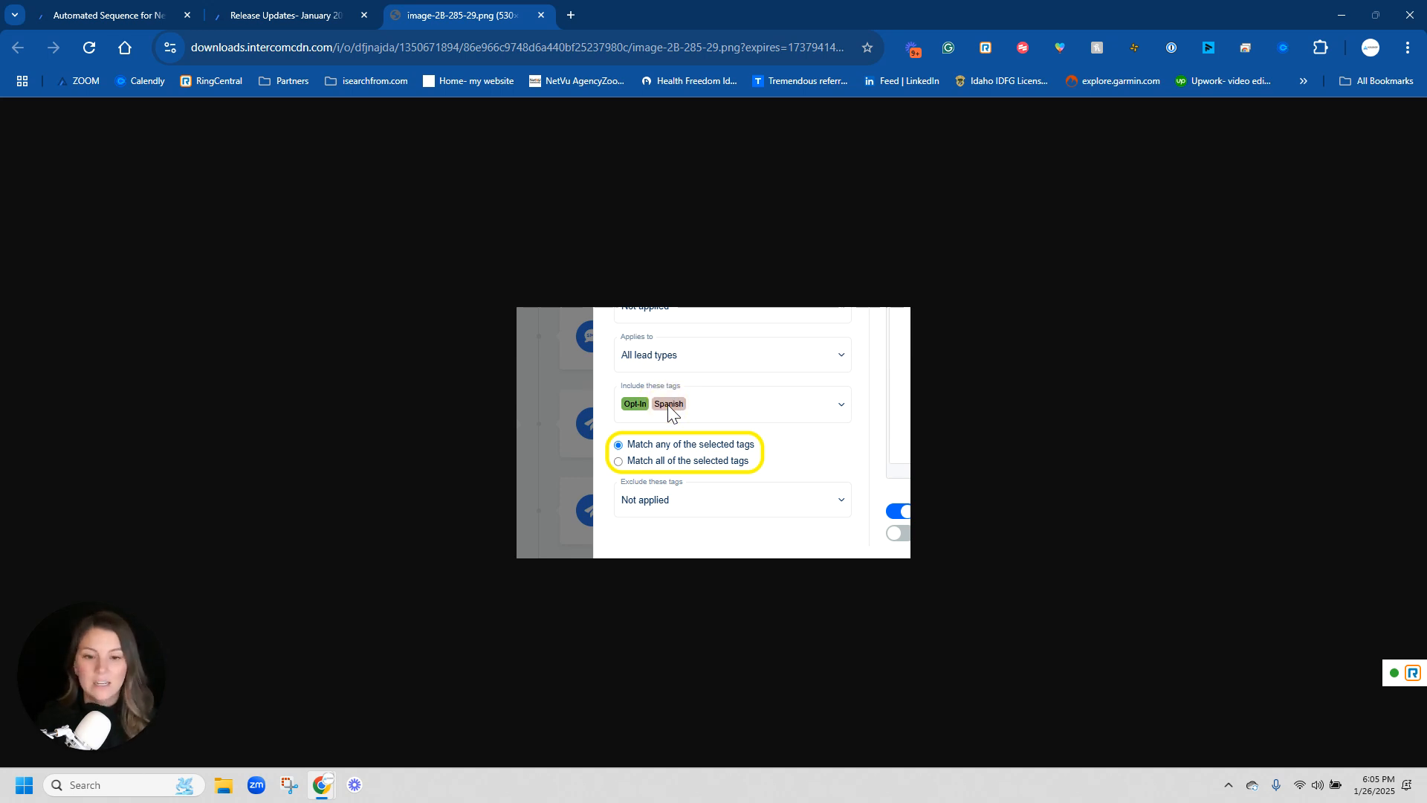
- Return to the automation tab and open the New stage of the Pipeline sequence in Lifecycle Automation
click(103, 19)
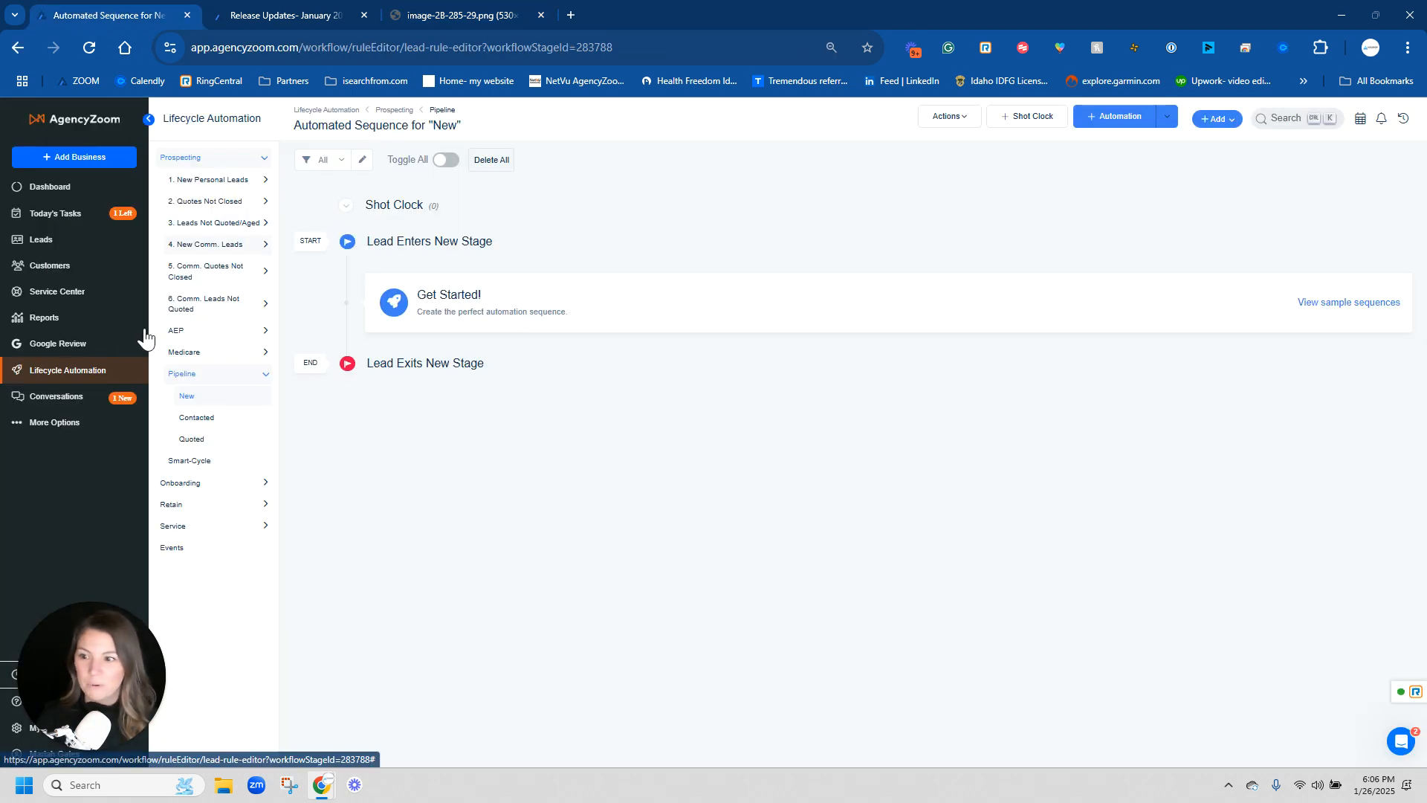
click(103, 371)
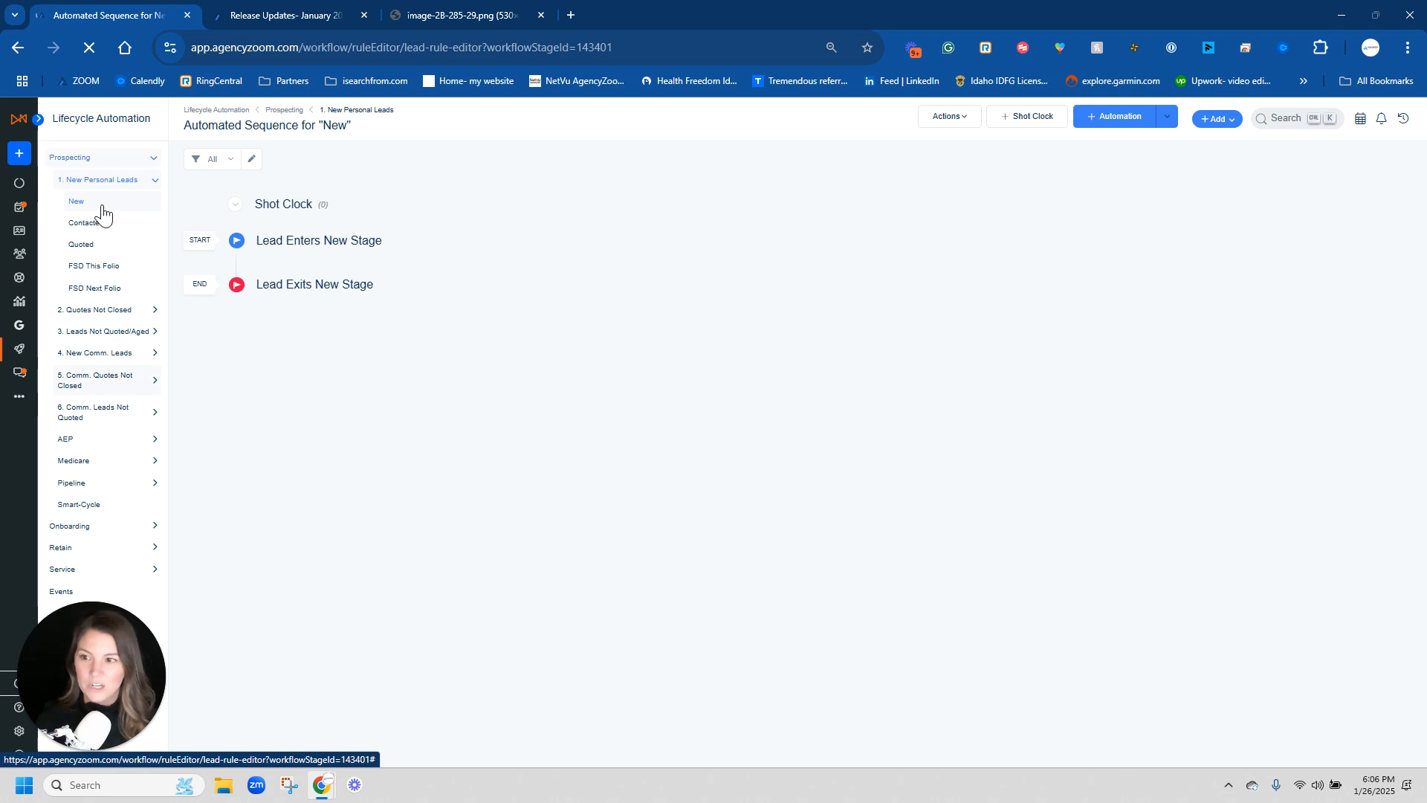
click(105, 182)
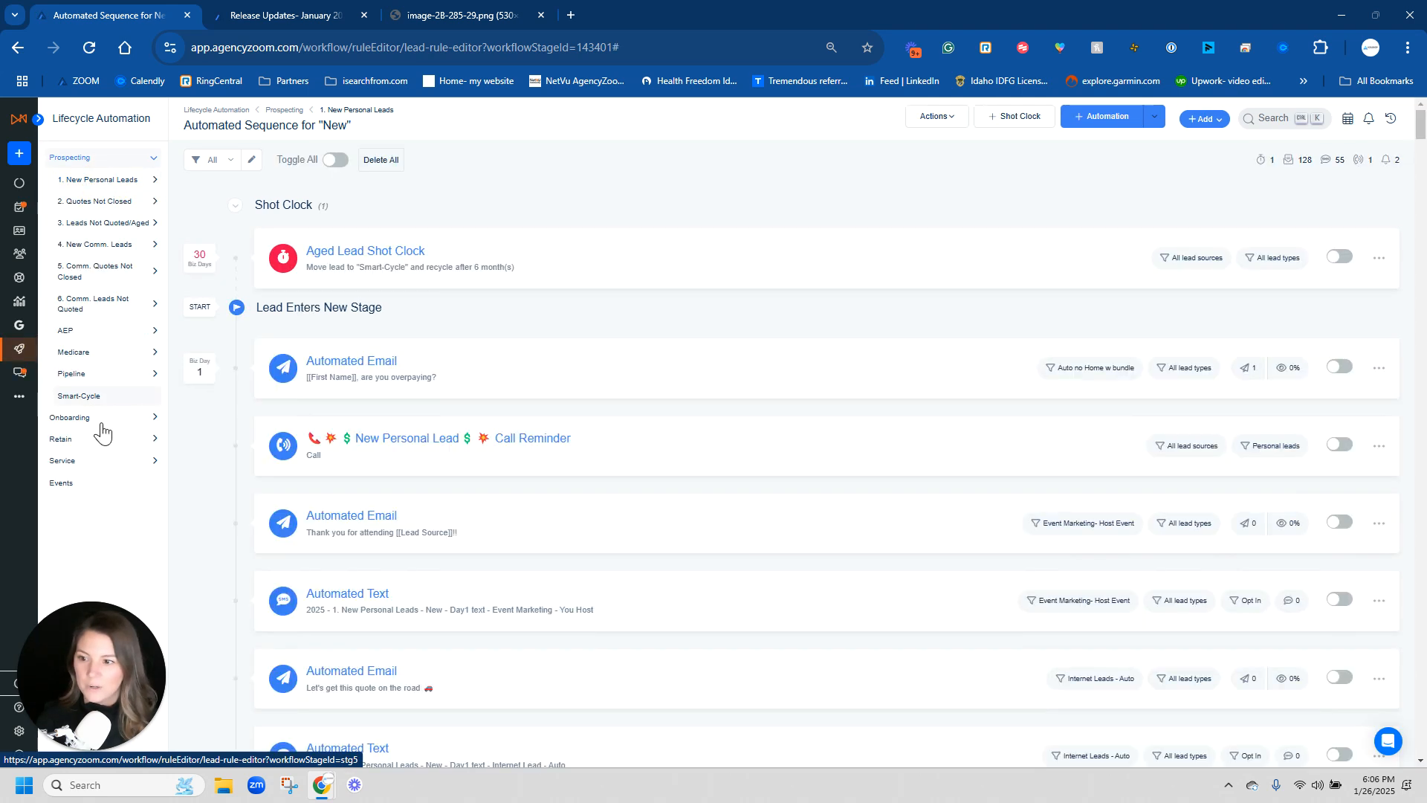
click(112, 373)
click(114, 396)
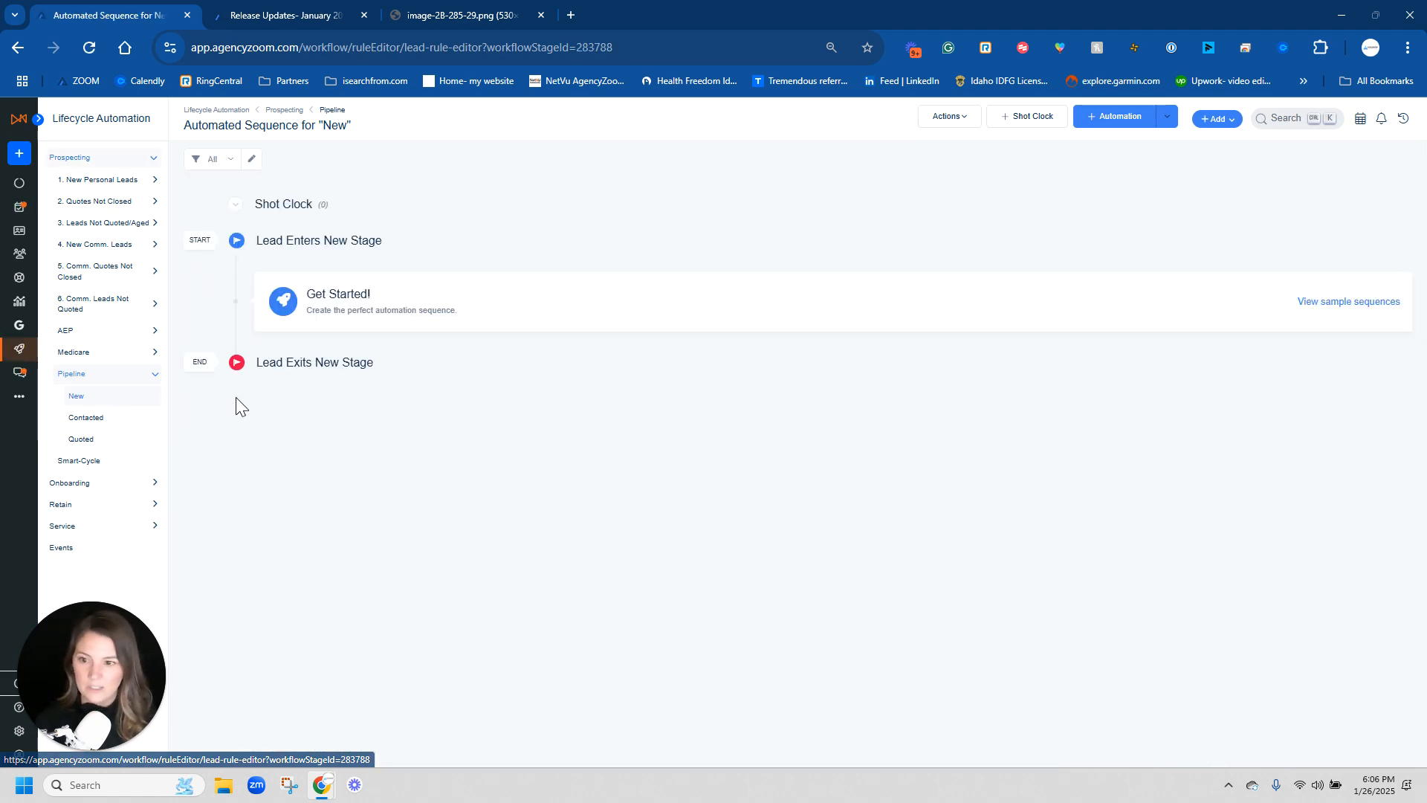
- Add a new Send an Email automation step to the Pipeline New stage
click(1107, 123)
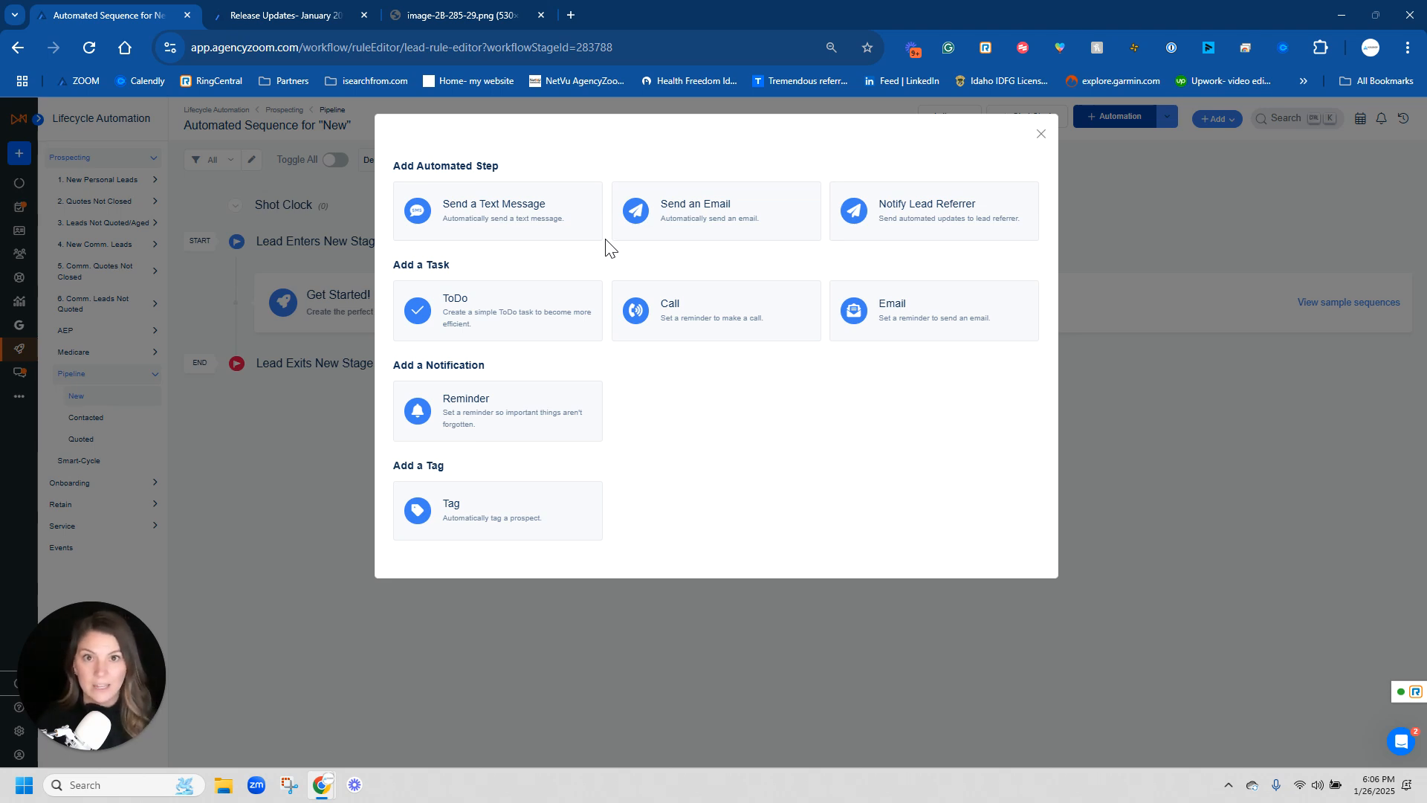
click(693, 210)
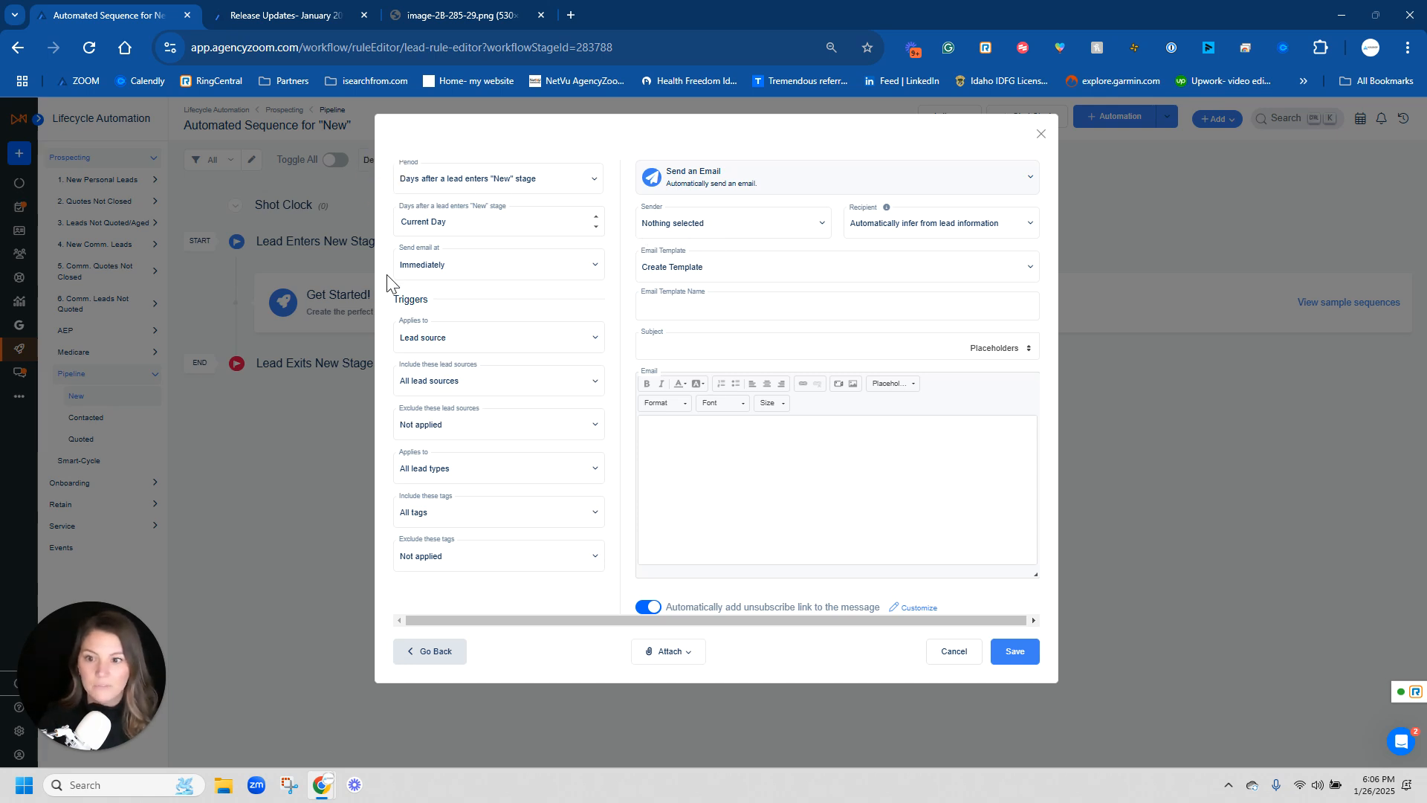
double_click(420, 300)
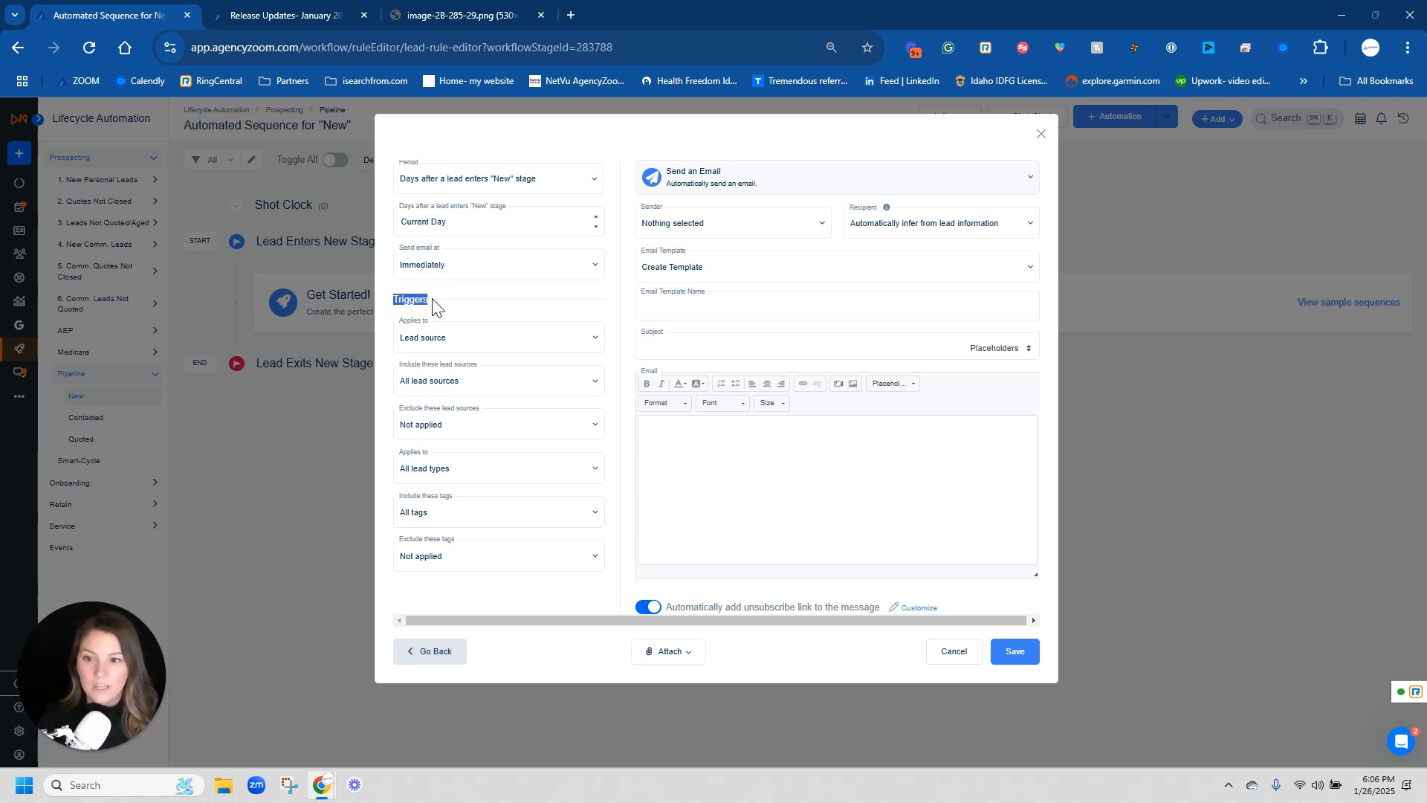
click(422, 302)
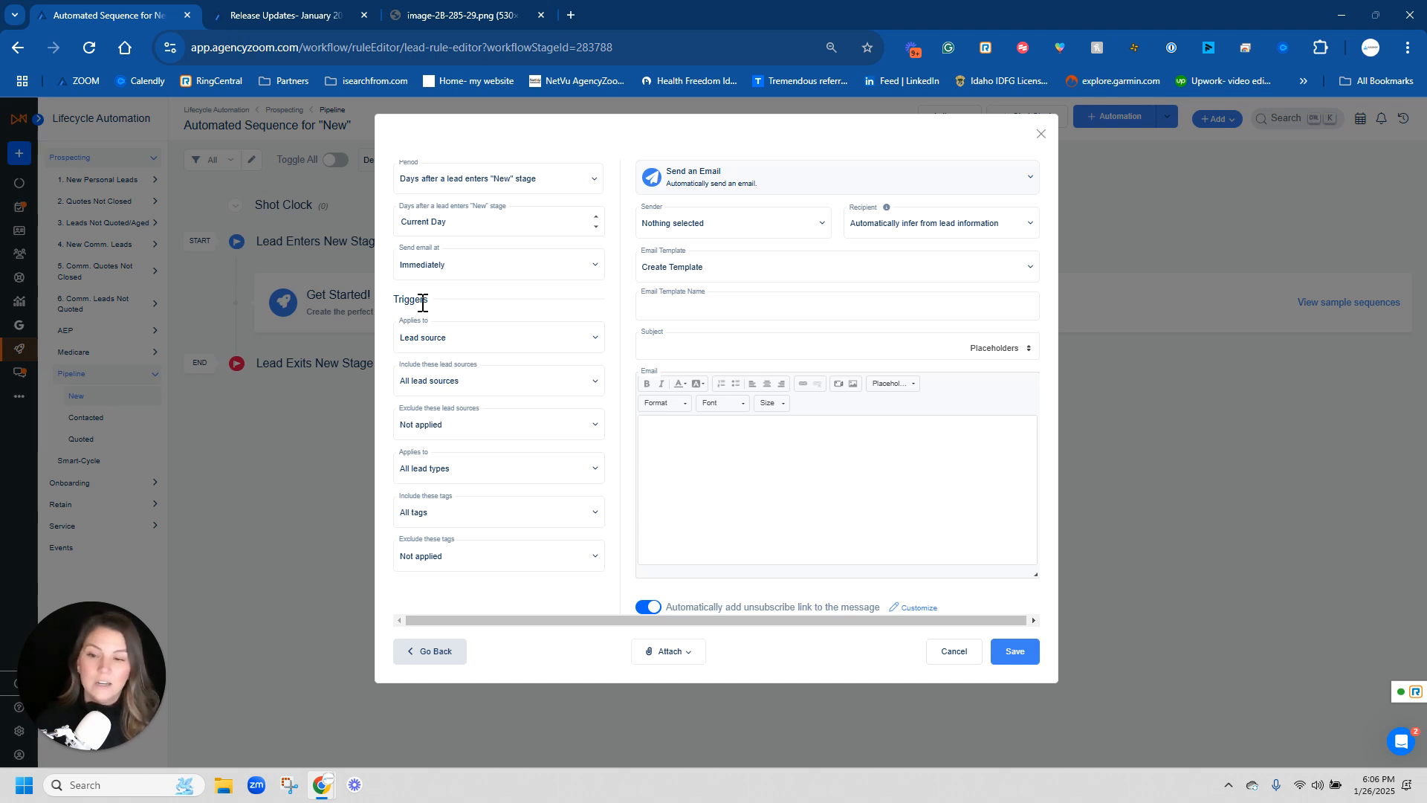
- Set the trigger to apply to lead source category and include the Attorney category
click(466, 341)
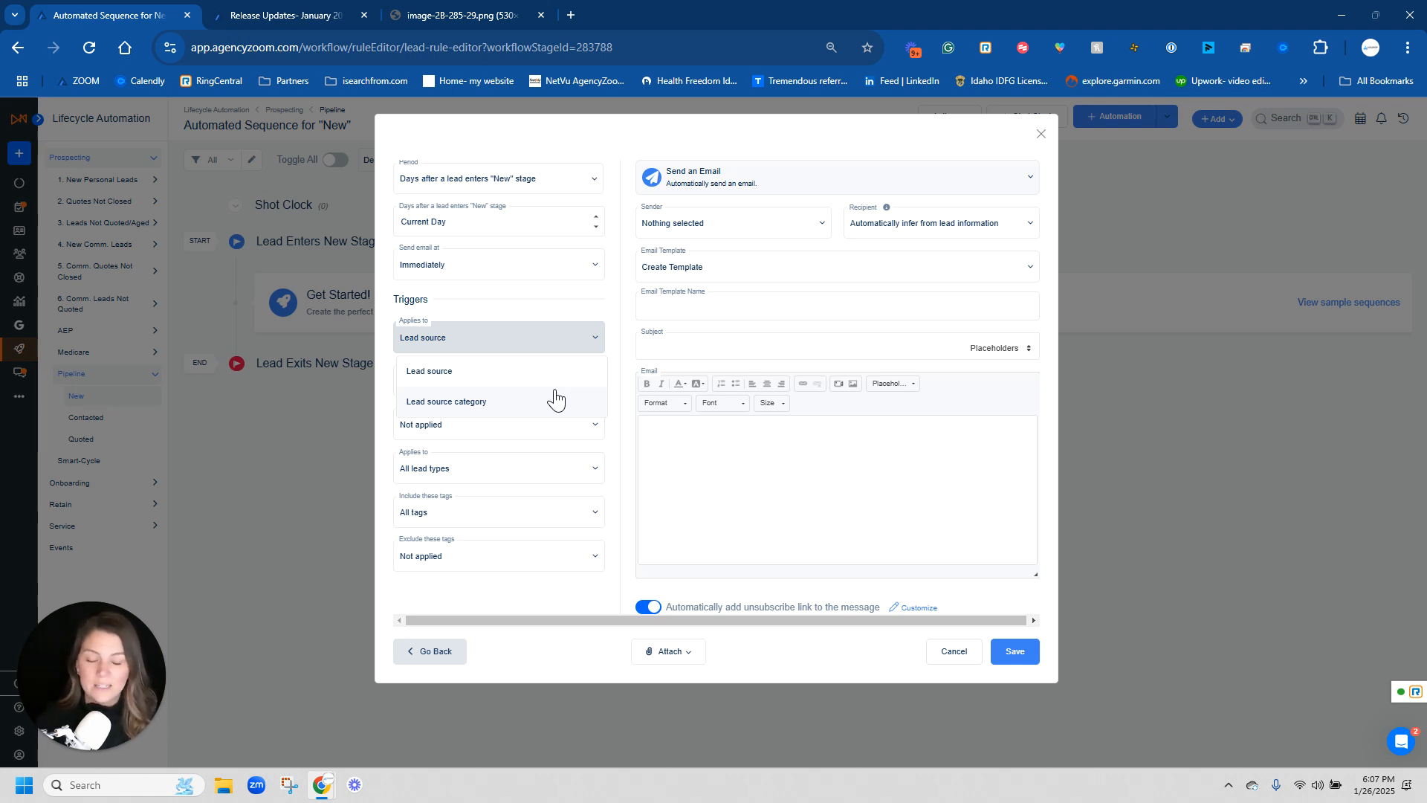
click(626, 380)
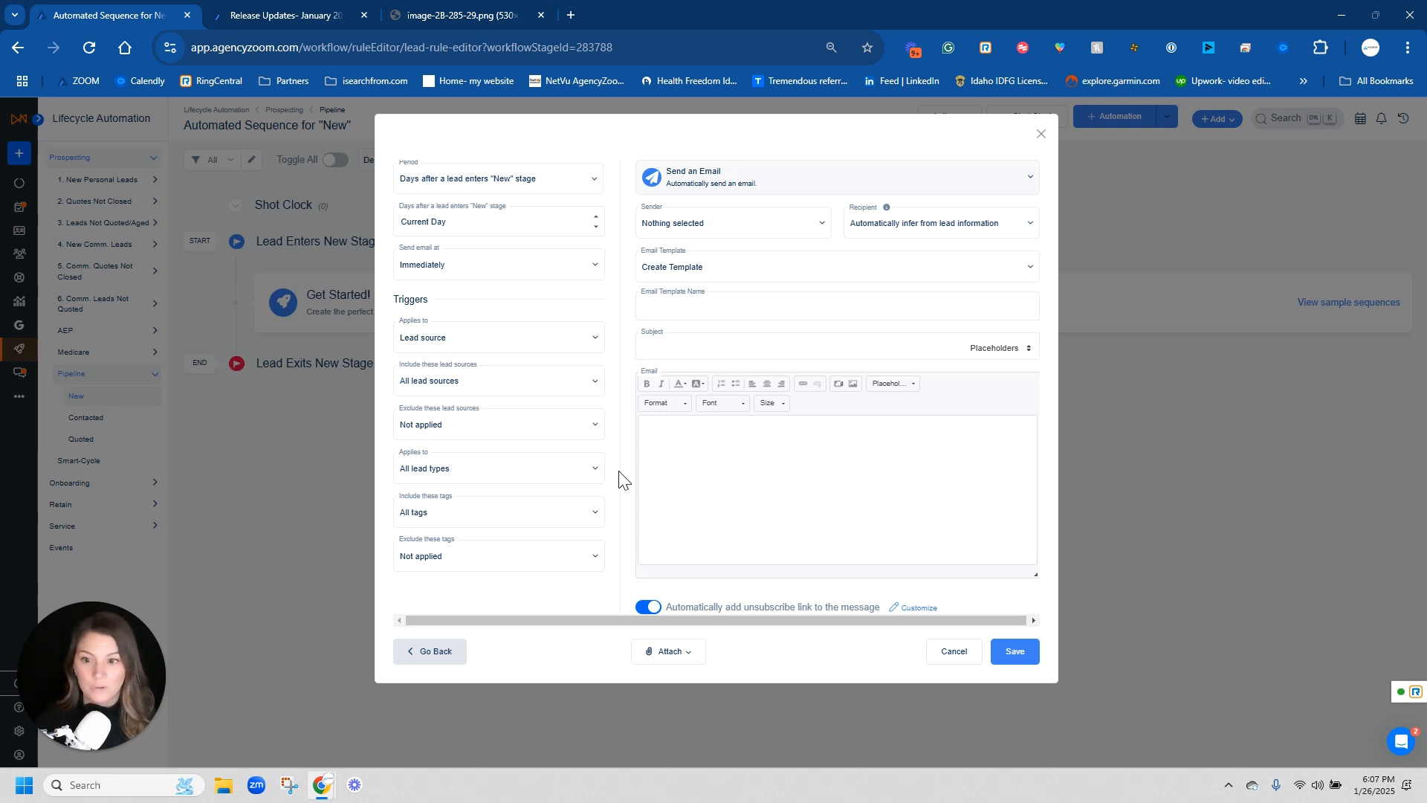
click(583, 344)
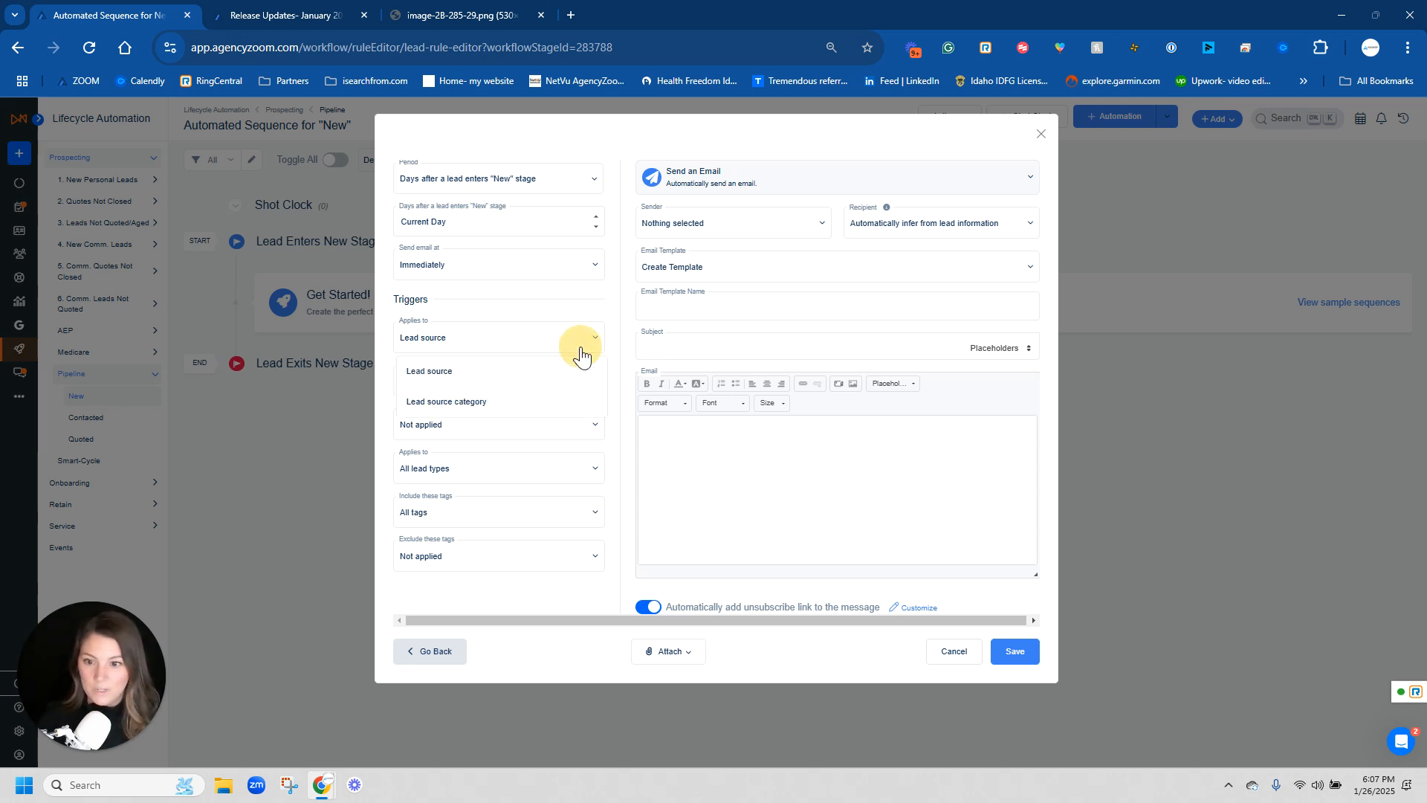
click(520, 405)
click(516, 386)
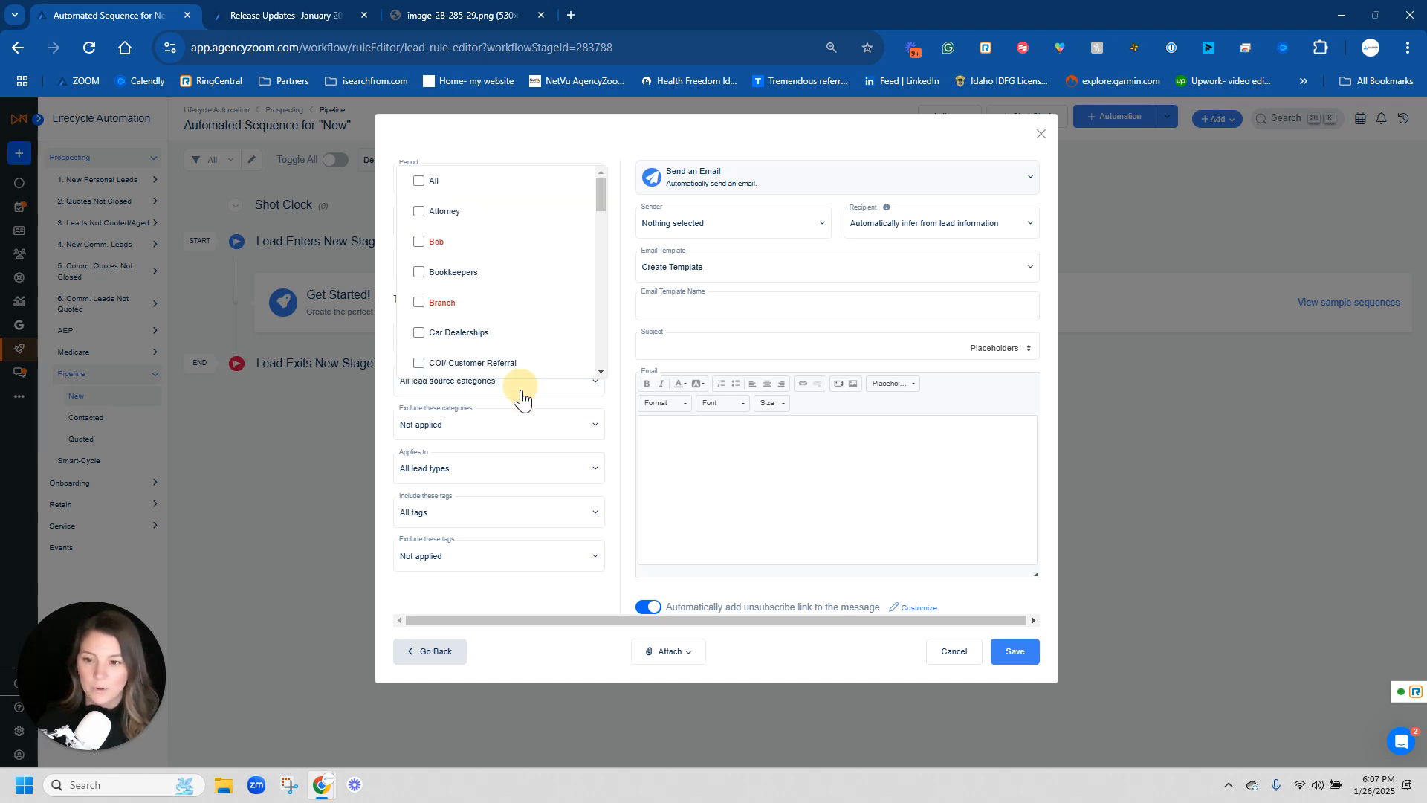
scroll(524, 338, down, 2)
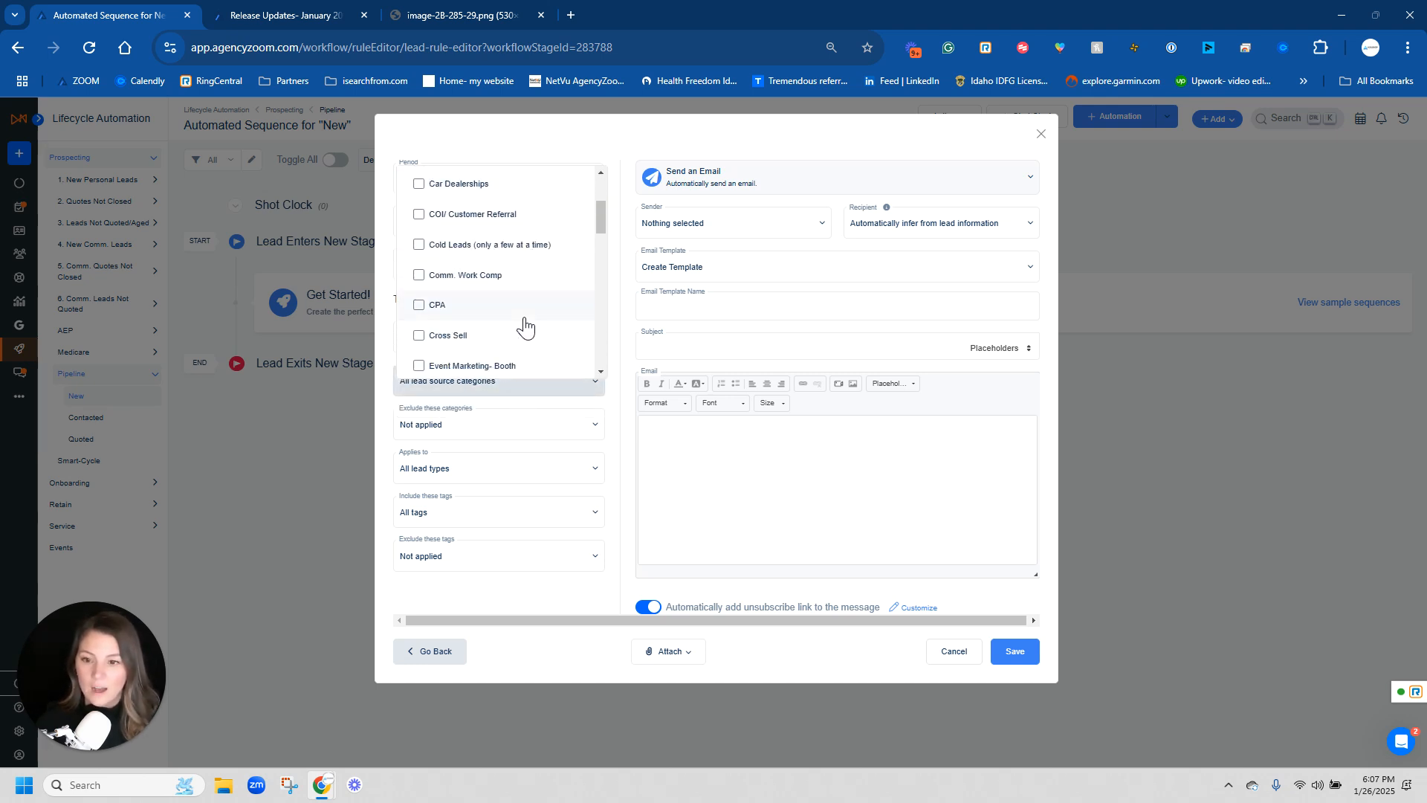
scroll(494, 264, up, 2)
click(461, 216)
click(584, 392)
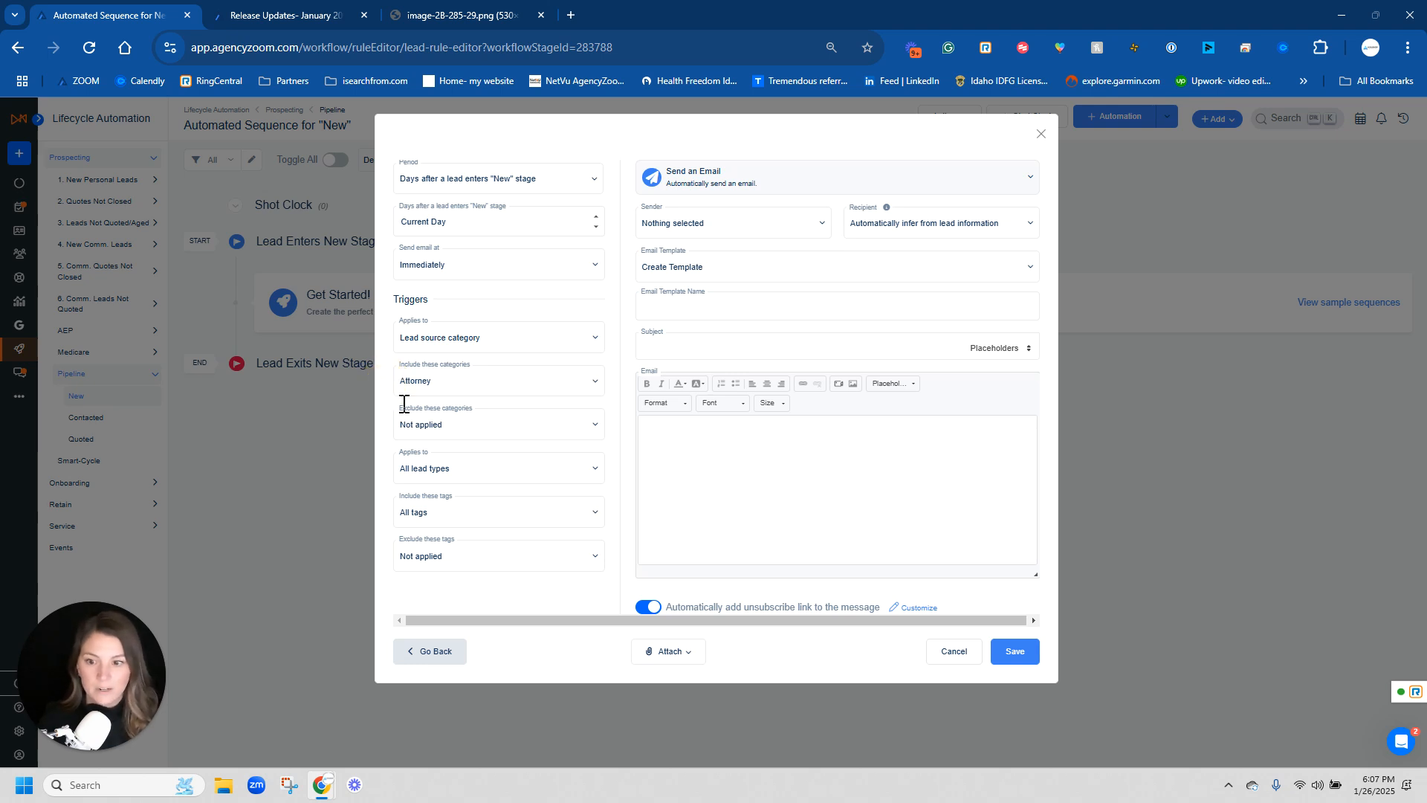
- Include the Auto Only and Home Only tags in the trigger by searching the tag list
click(448, 520)
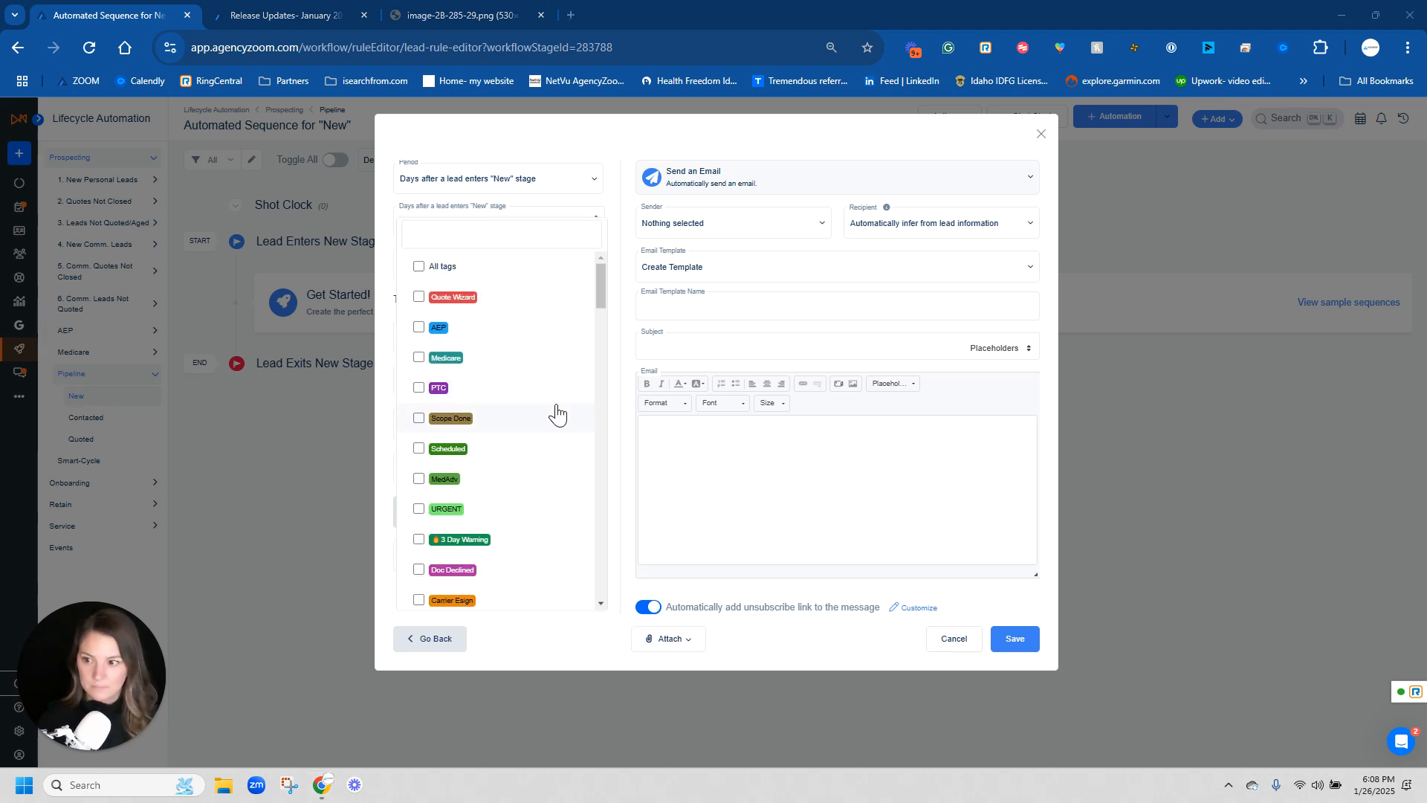
click(515, 239)
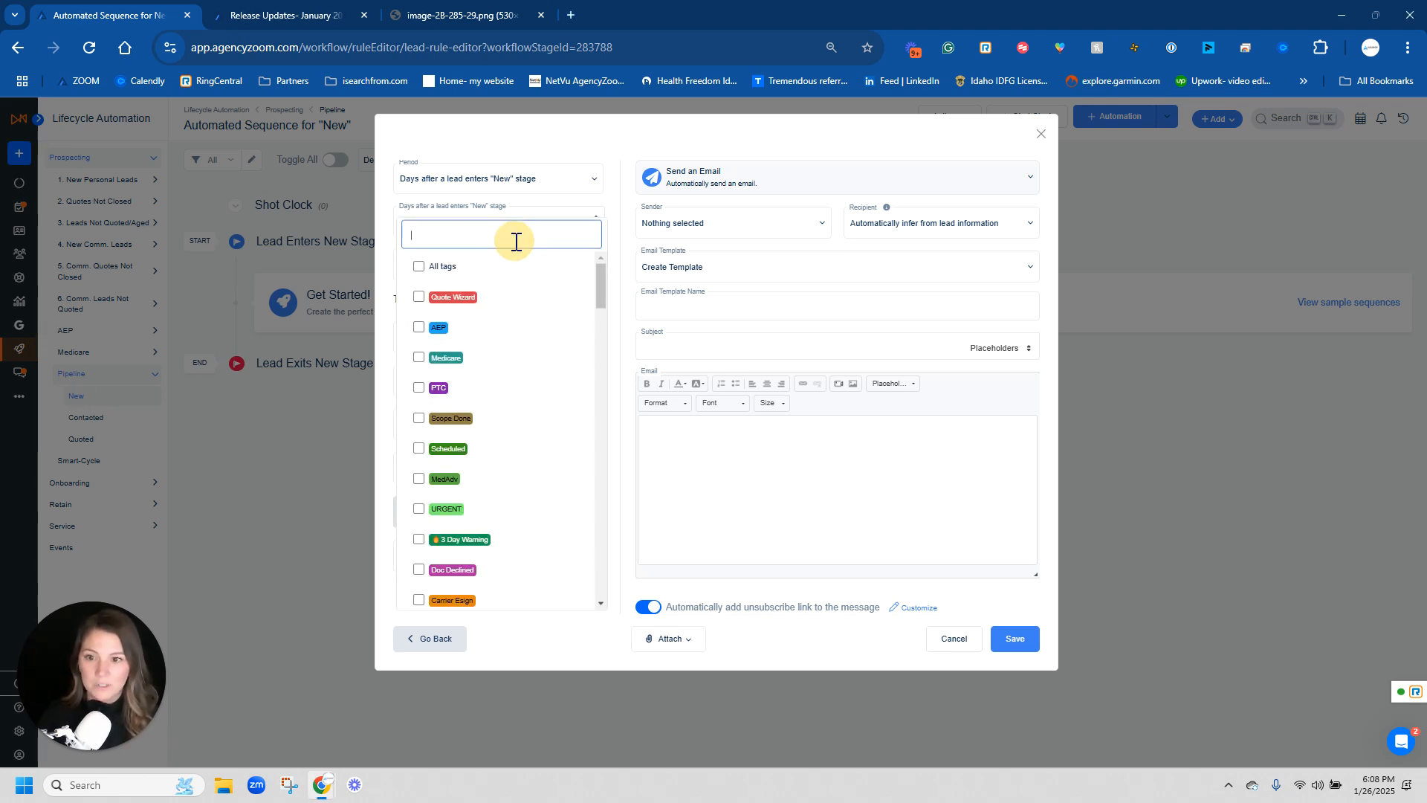
text(auto)
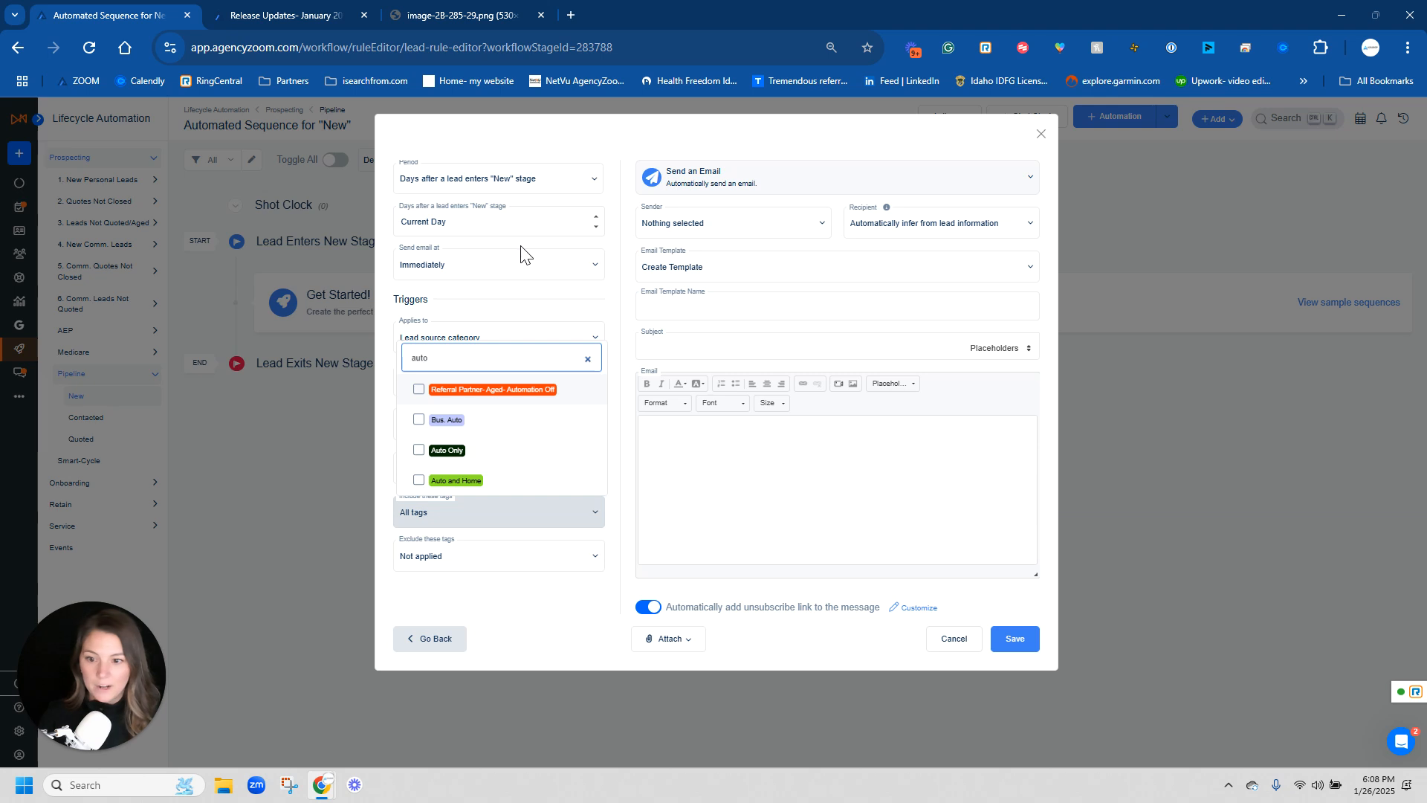
click(469, 457)
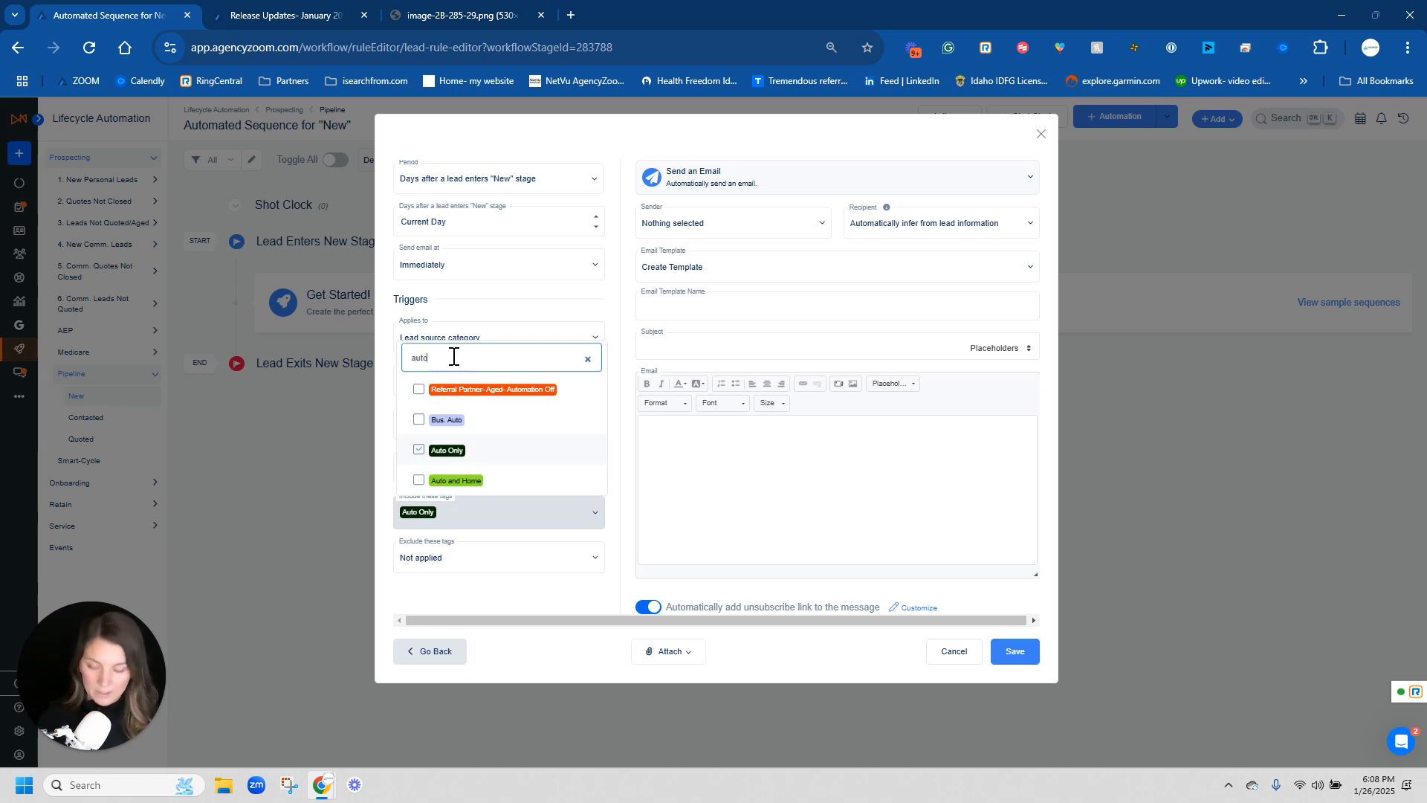
text(ho)
key(BackSpace)
key(BackSpace)
key(BackSpace)
key(BackSpace)
key(BackSpace)
key(BackSpace)
text(home)
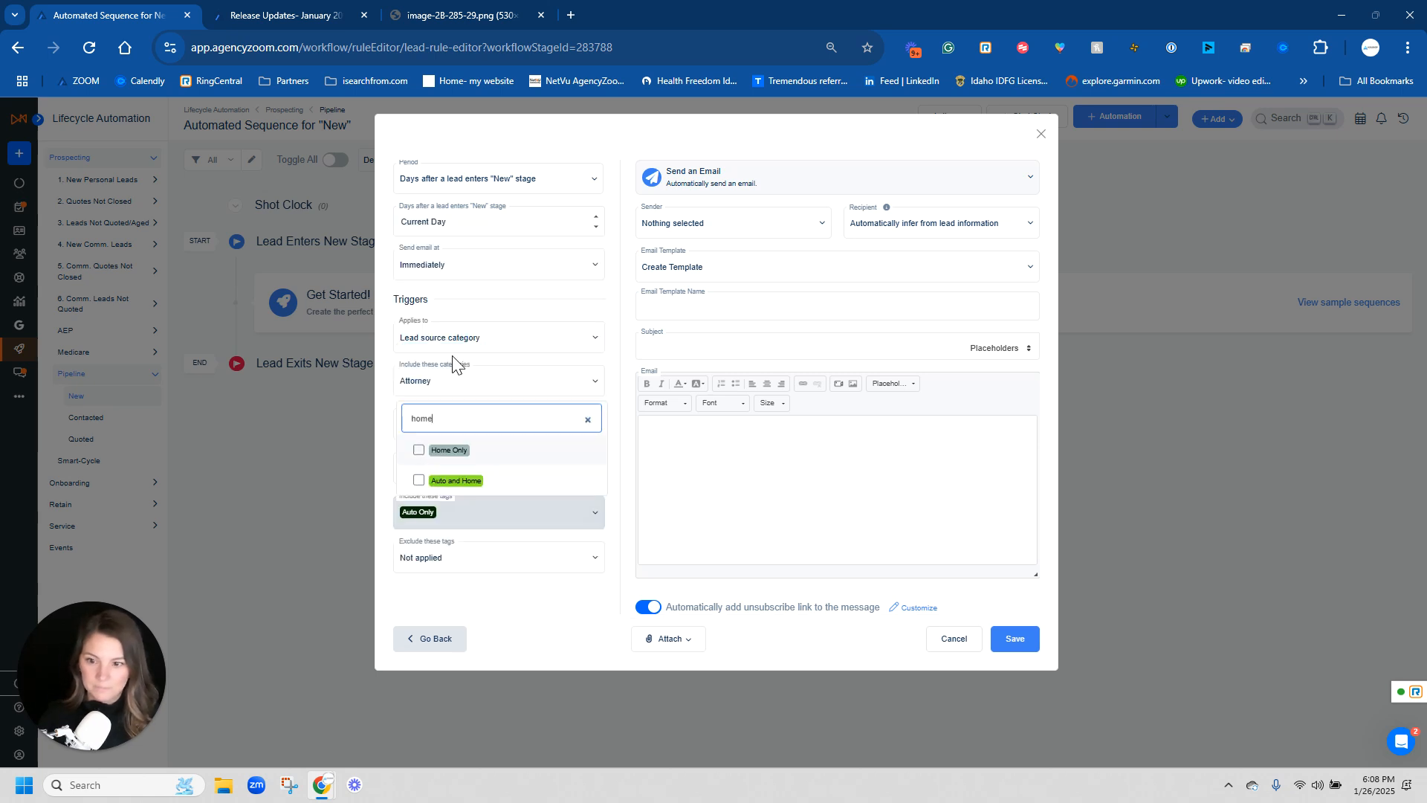
click(467, 455)
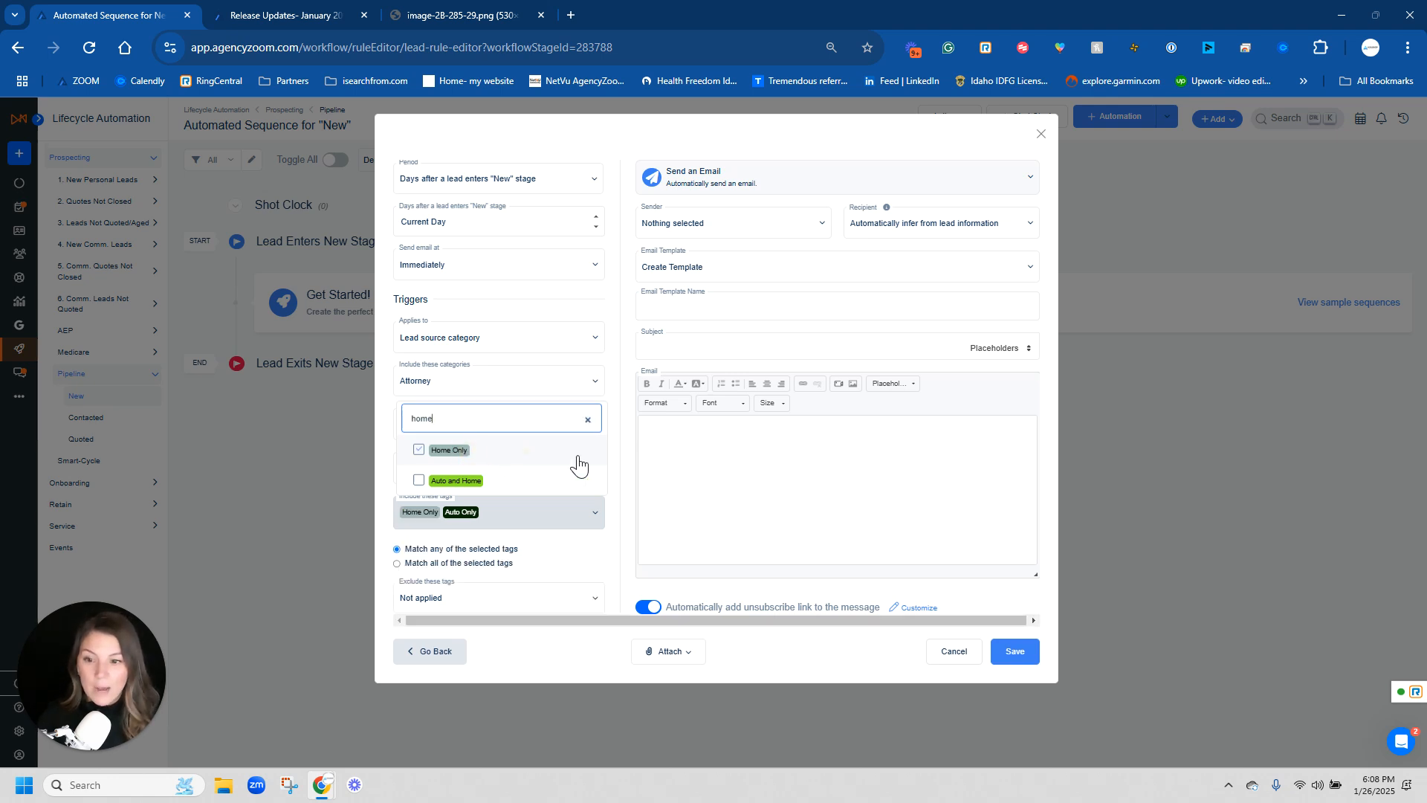
click(621, 466)
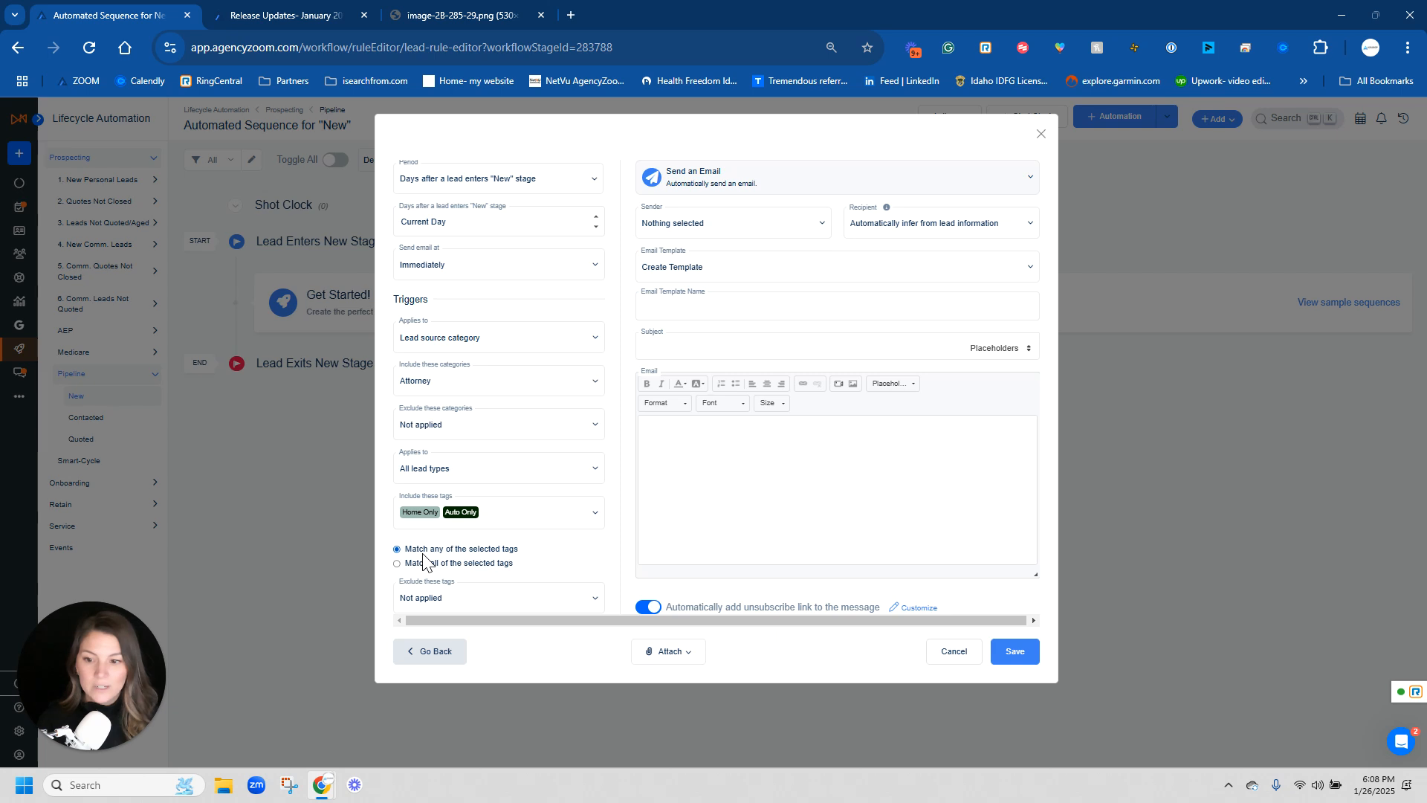
- Try matching all of the selected tags, then revert to matching any of the selected tags
click(523, 550)
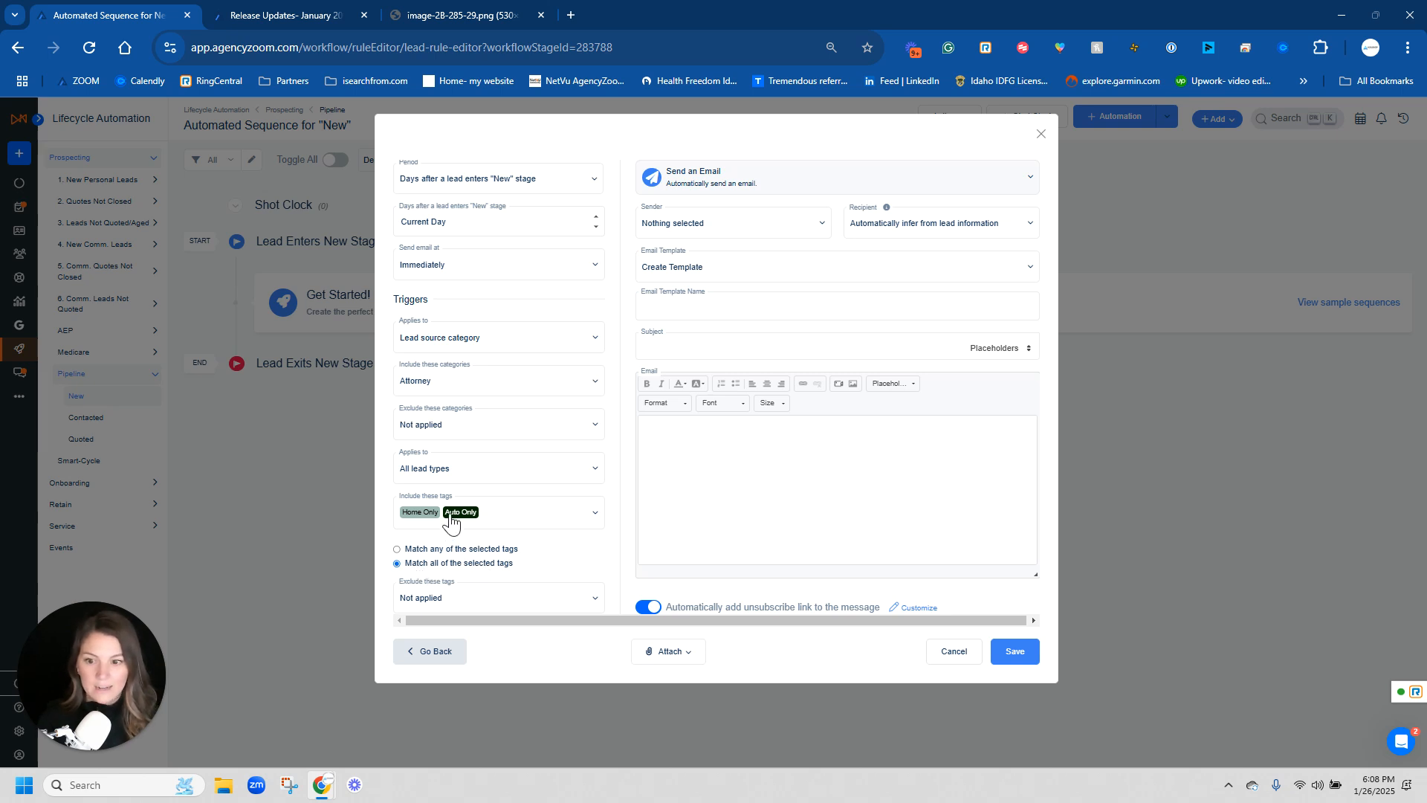
click(445, 539)
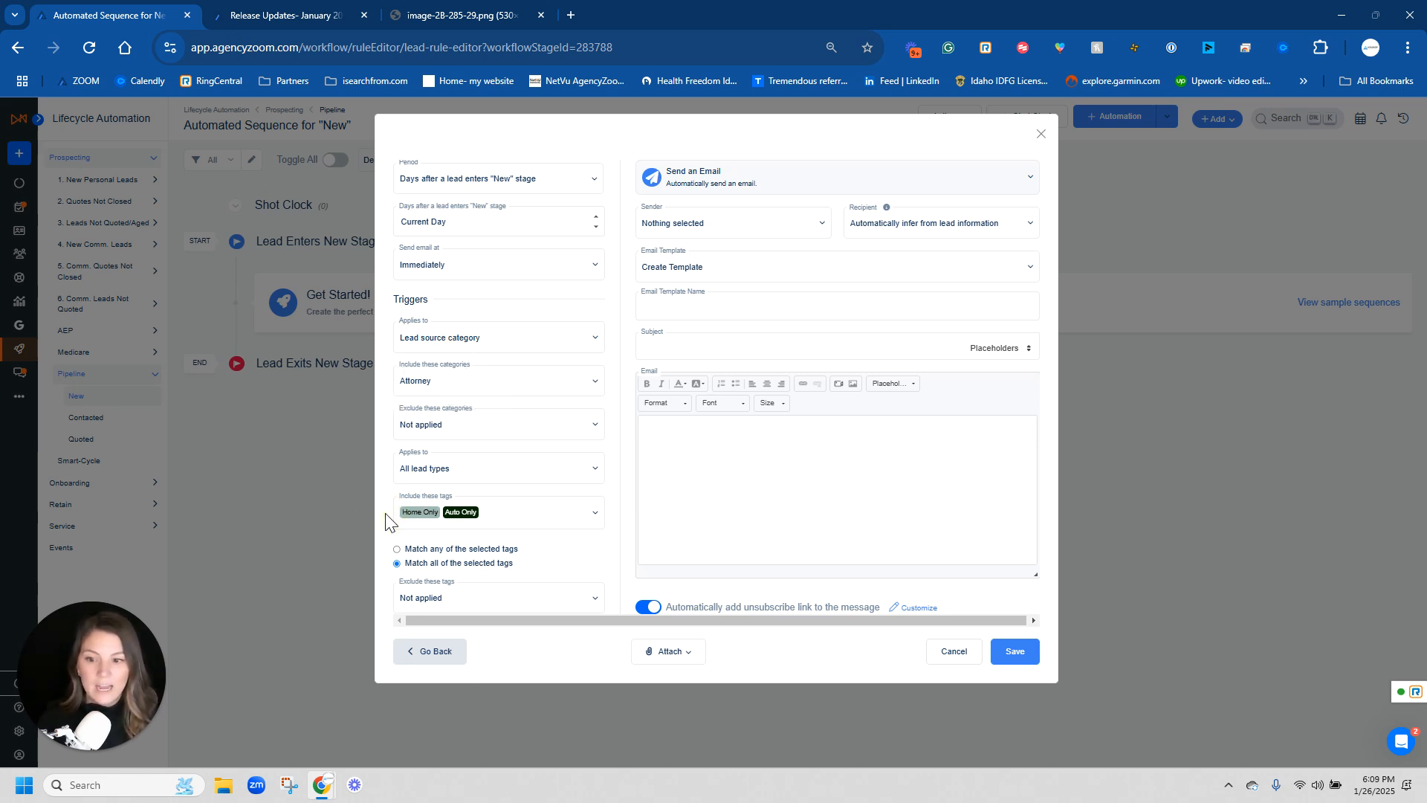
click(669, 439)
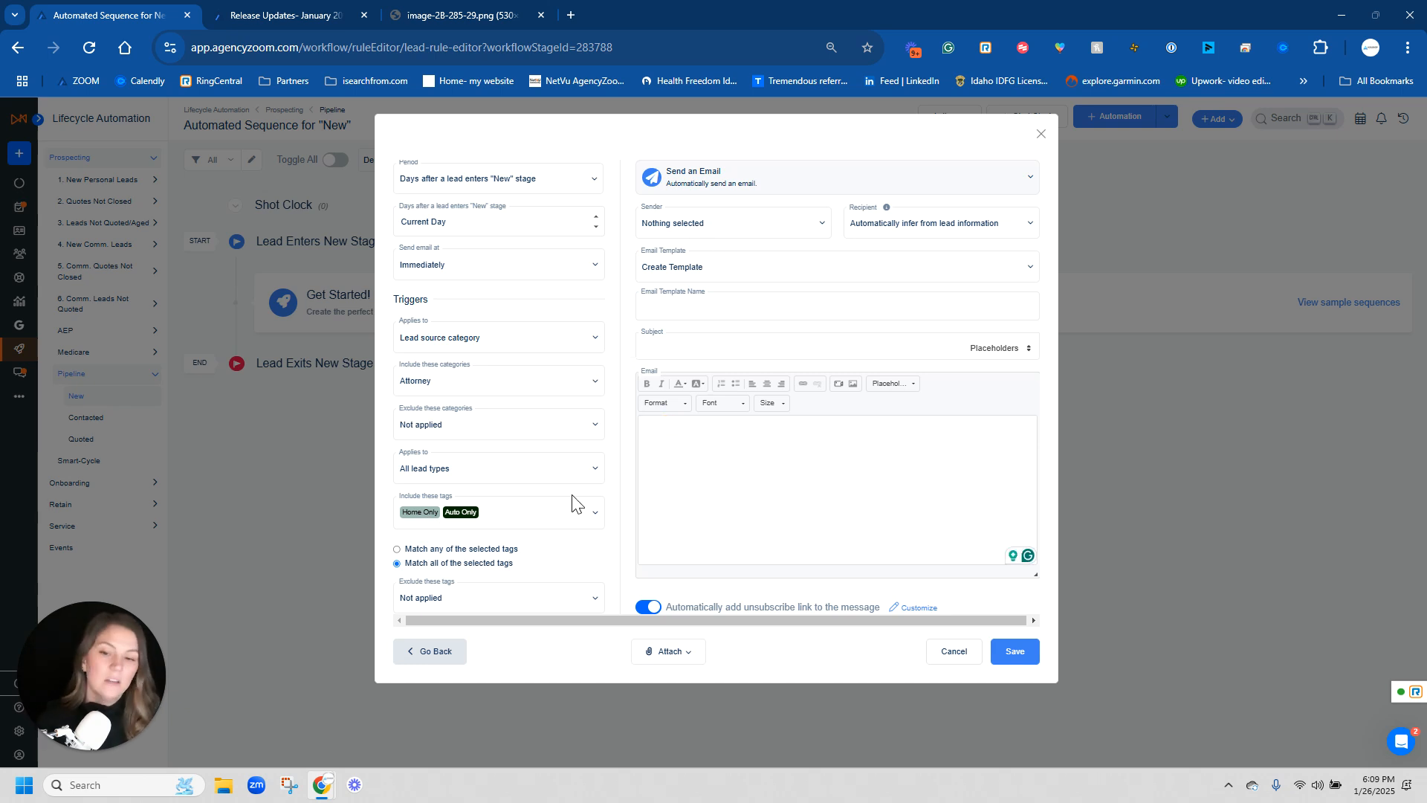
click(398, 548)
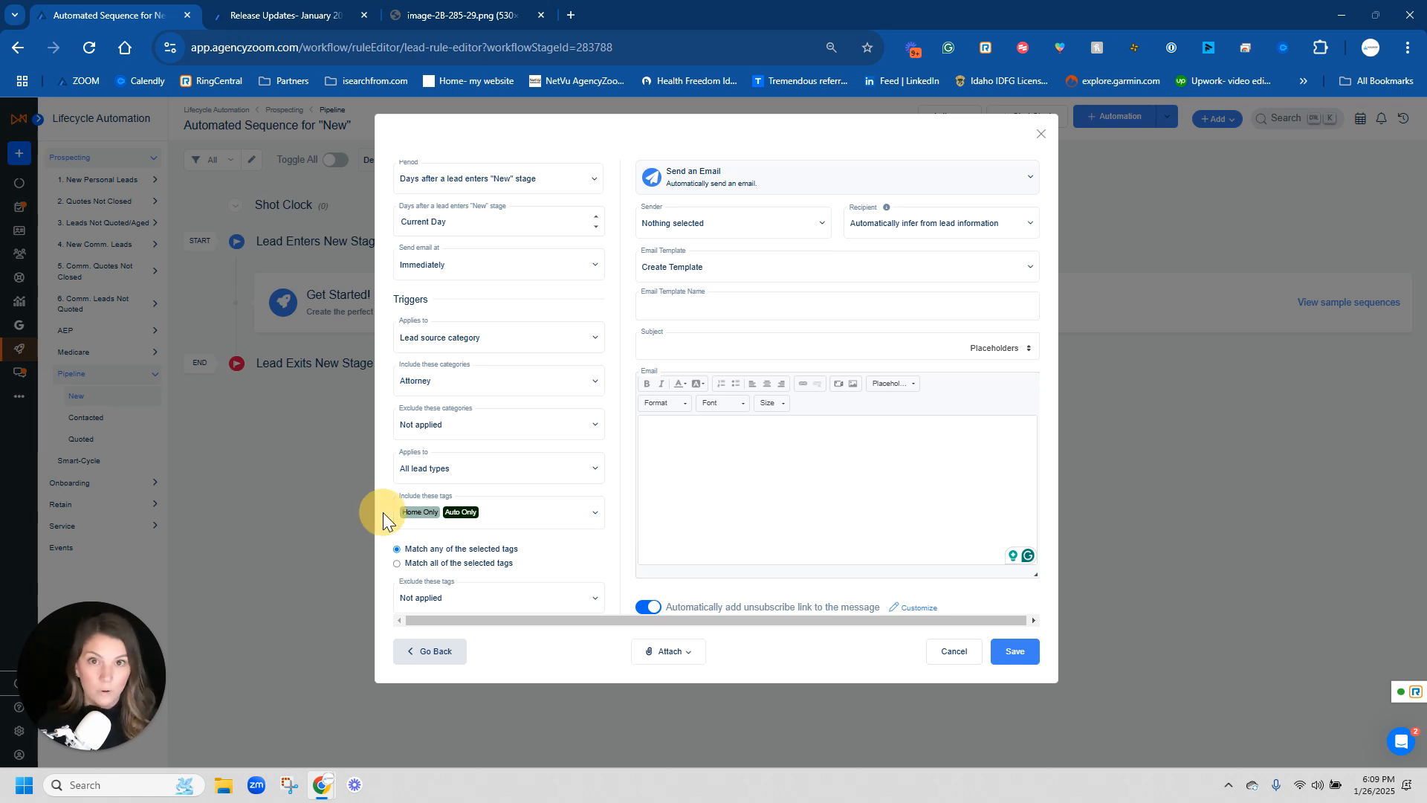
- Place the cursor in the email body
click(740, 433)
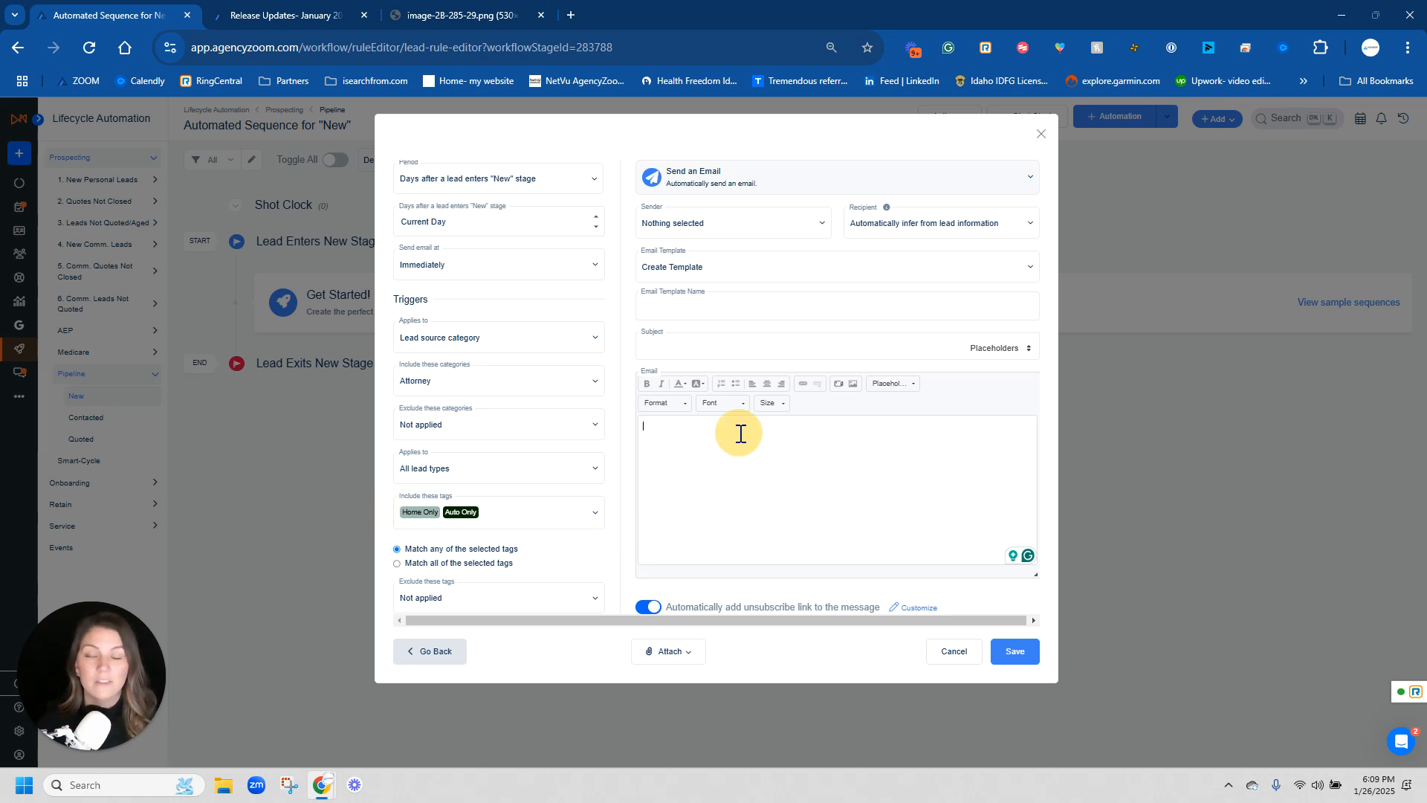